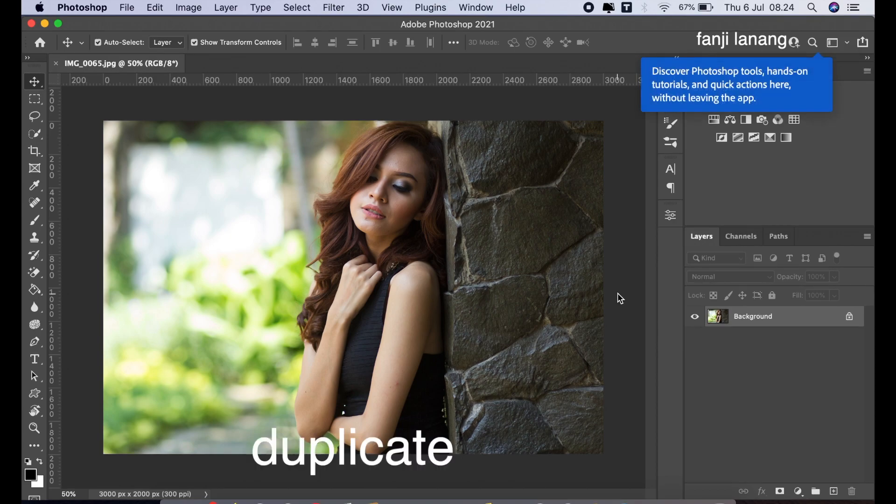
Duplicate the Background layer and open the Camera Raw filter on the copy.
left_click_drag(736, 328, 833, 490)
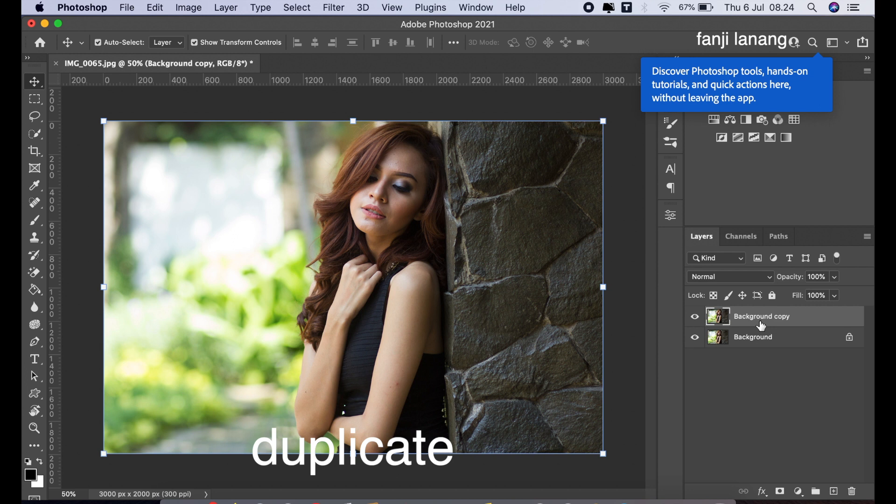
left_click(334, 12)
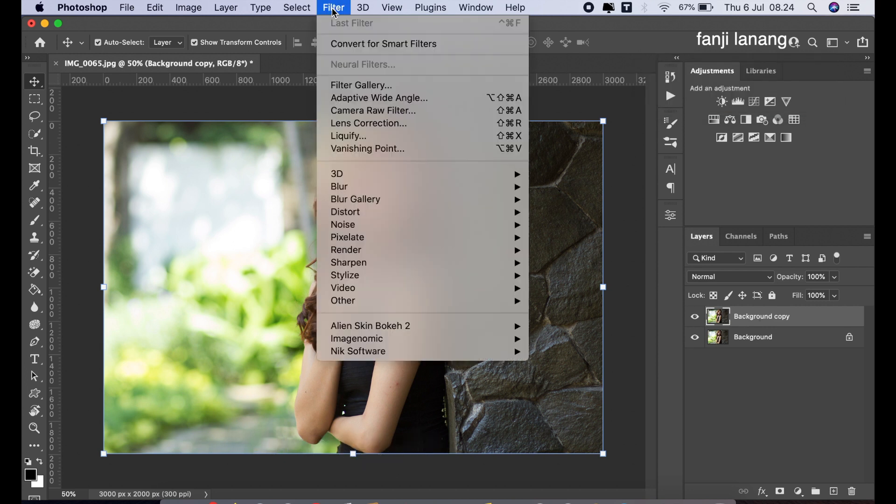
left_click(375, 111)
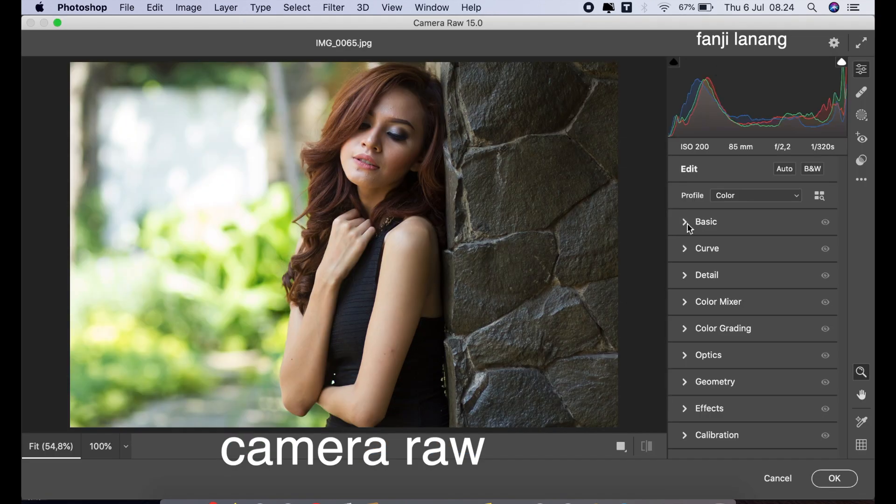
In the Basic adjustments, set Contrast to +10, Highlights to -52, Shadows to +60 and Texture to -15.
left_click(690, 228)
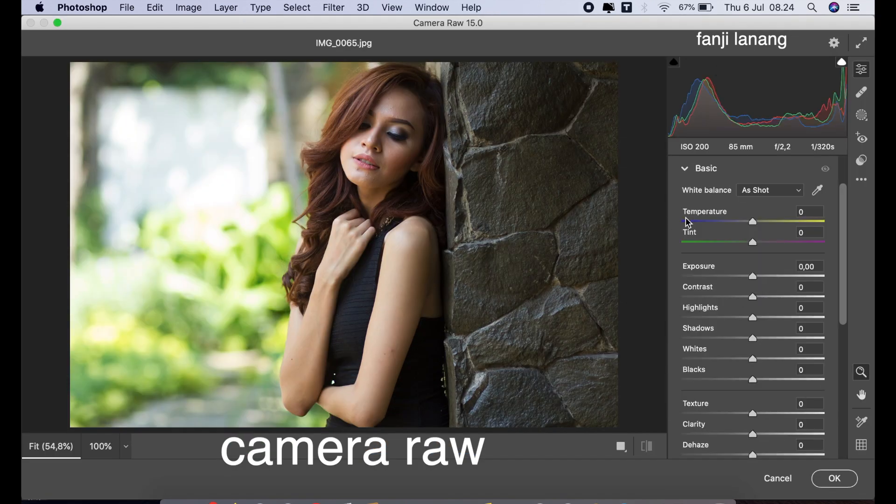
left_click(740, 317)
left_click(729, 319)
left_click_drag(731, 322, 795, 344)
left_click_drag(758, 303, 763, 303)
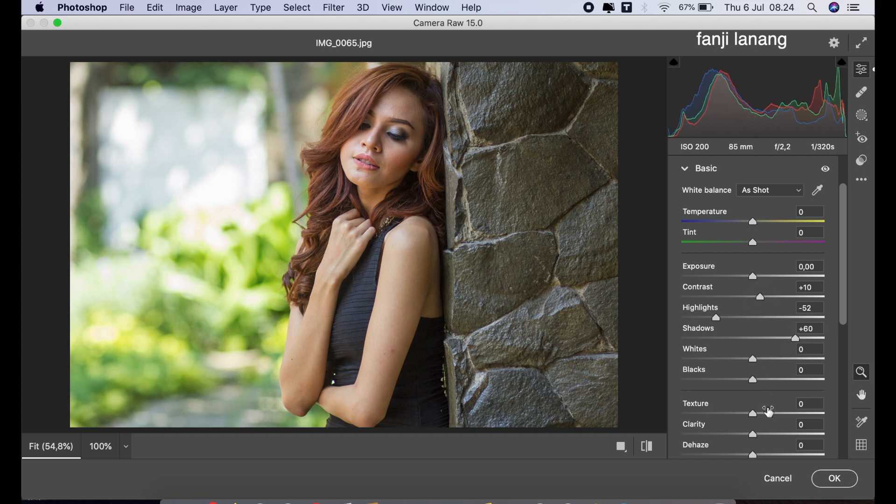
left_click_drag(744, 415, 744, 421)
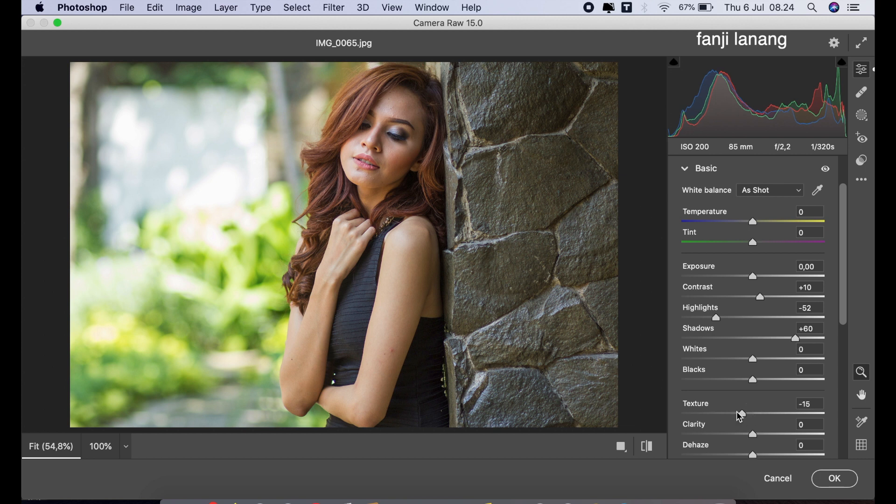
left_click(686, 169)
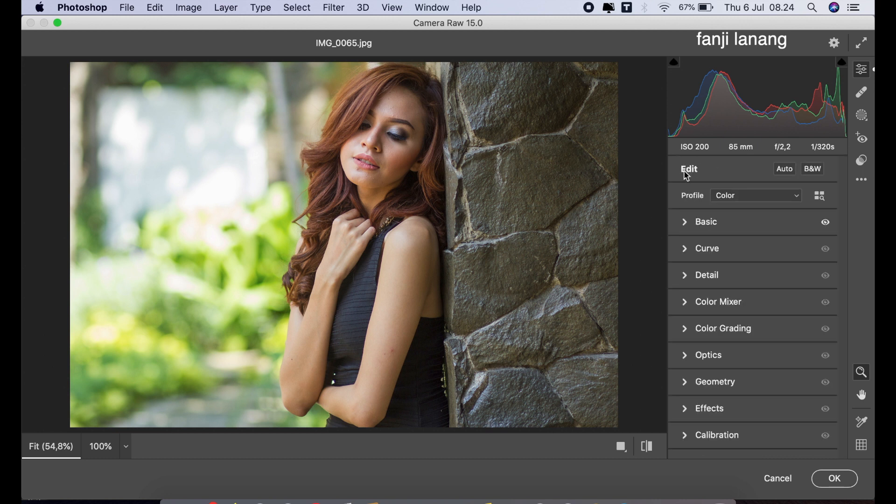
In Calibration, set the Red Primary hue to +30, the Green Primary hue to +60 and the Blue Primary hue to -15.
left_click(686, 437)
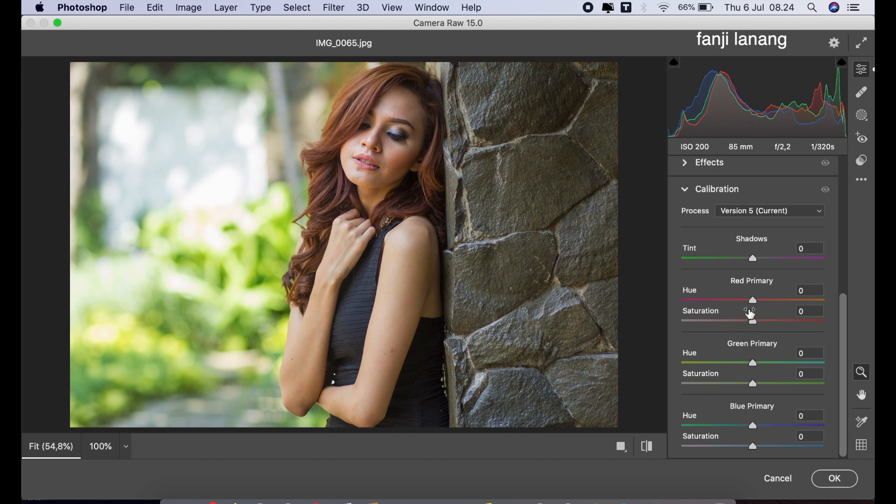
left_click_drag(774, 304, 775, 304)
left_click_drag(777, 364, 866, 371)
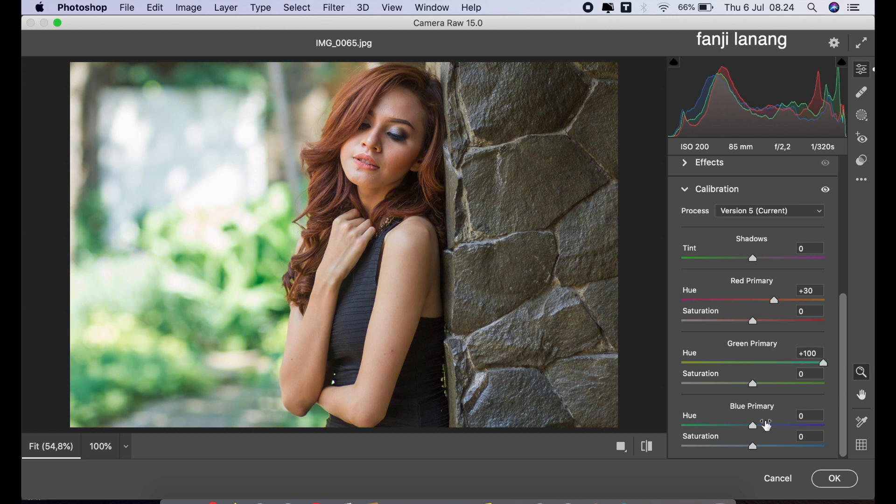
left_click_drag(744, 426, 743, 426)
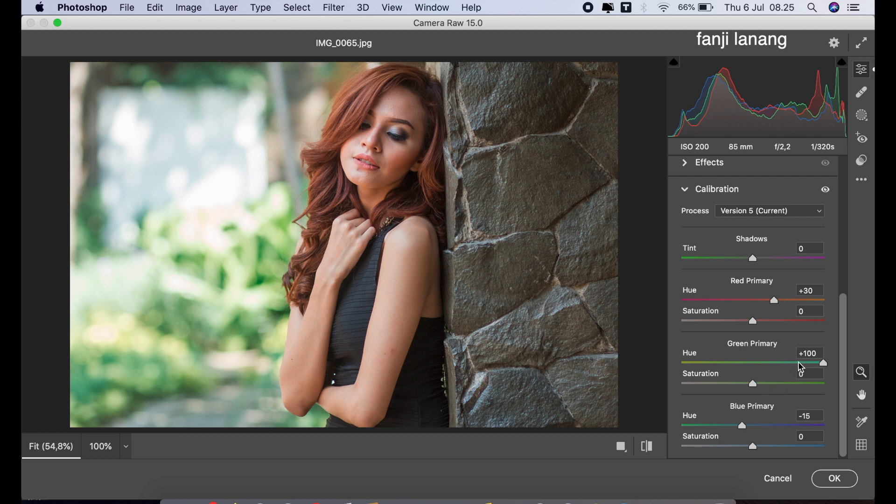
left_click_drag(799, 363, 795, 369)
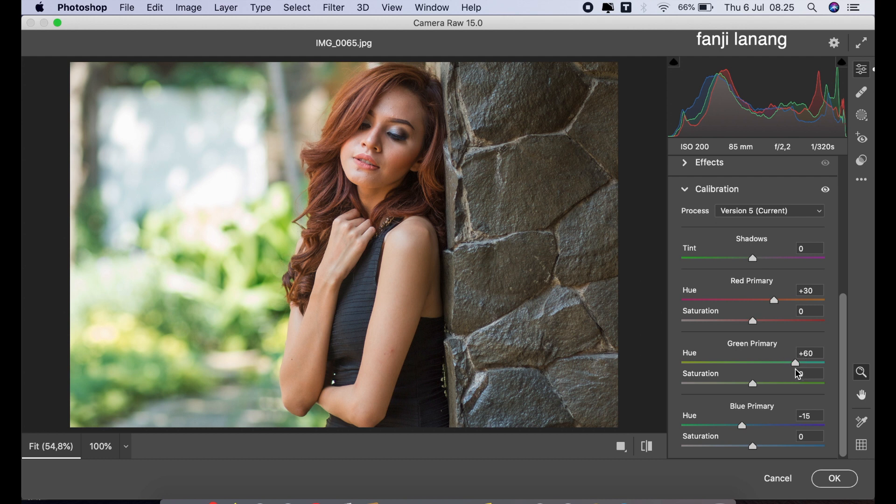
Compare the photo with default settings against the current Camera Raw edit.
left_click(647, 447)
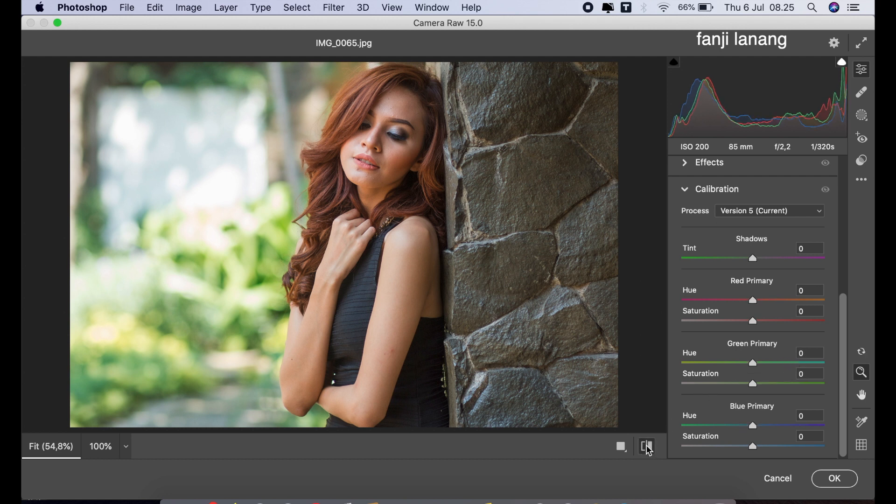
left_click(647, 447)
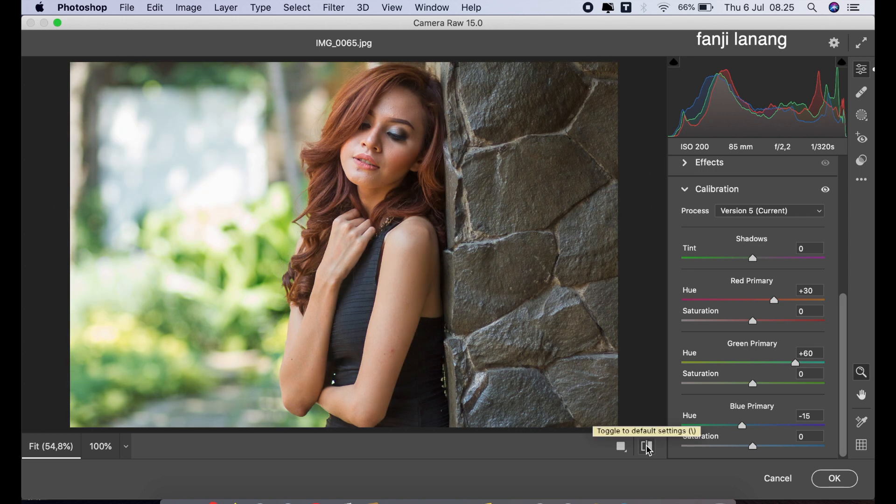
left_click(647, 446)
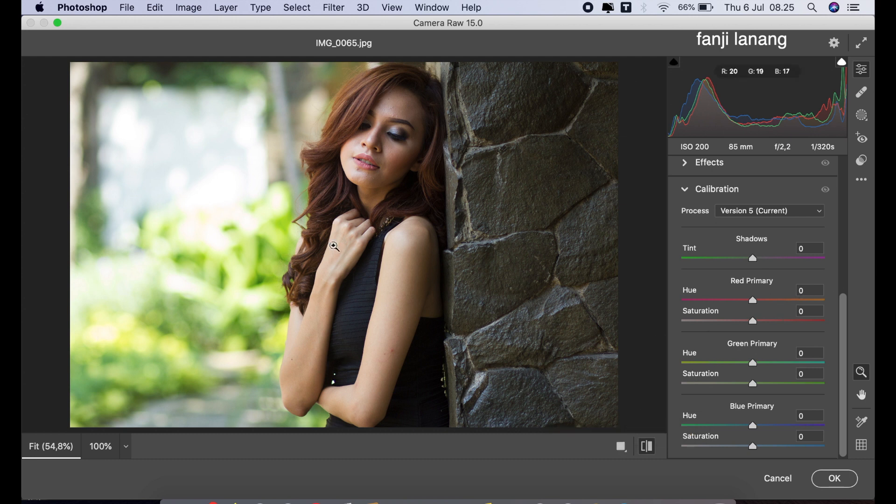
left_click(647, 447)
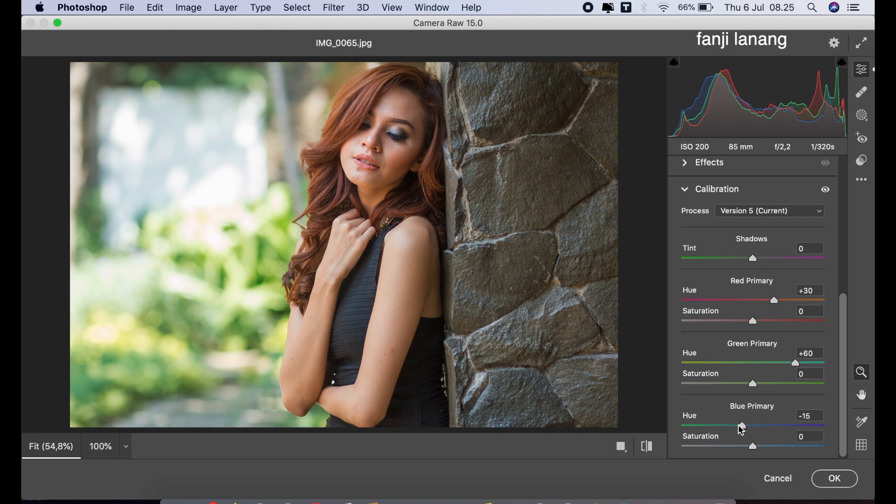
Set the Green Primary saturation to +5 and the Red Primary hue to +35, and check against the default settings.
mouse_move(753, 384)
left_mouse_down()
mouse_move(742, 383)
mouse_move(763, 380)
mouse_move(728, 386)
mouse_move(759, 390)
left_mouse_up()
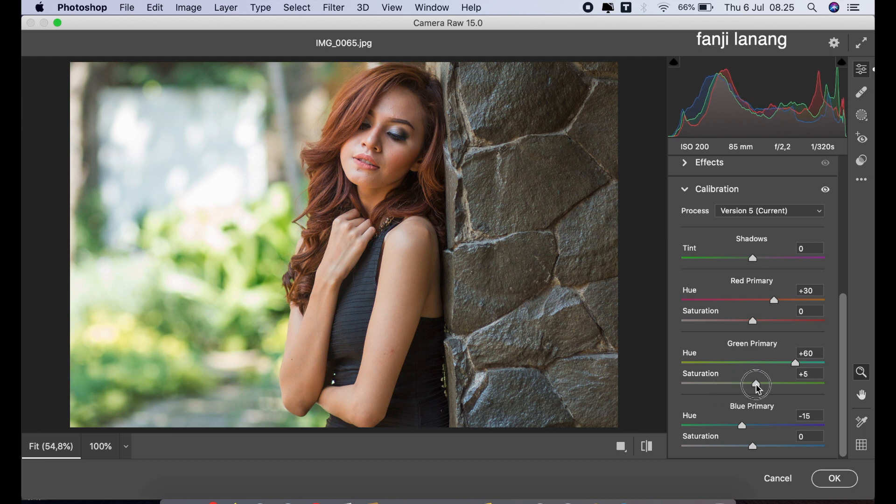
left_click_drag(781, 301, 777, 315)
left_click(647, 446)
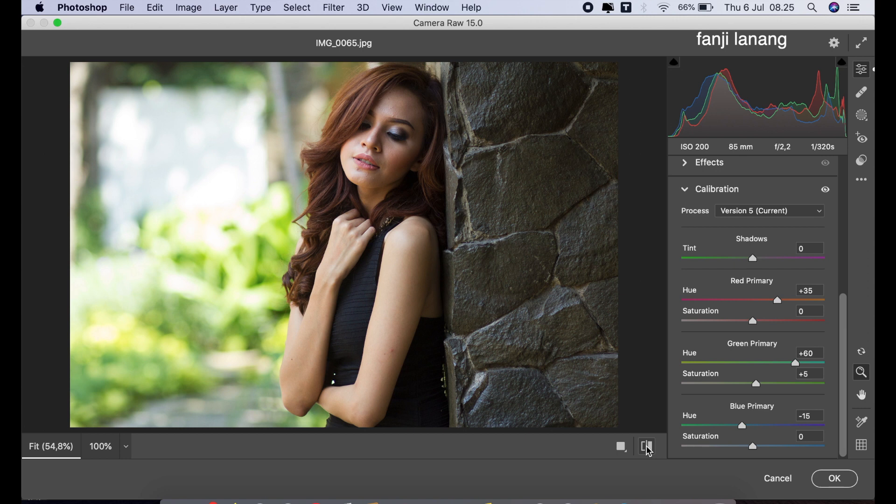
left_click(647, 447)
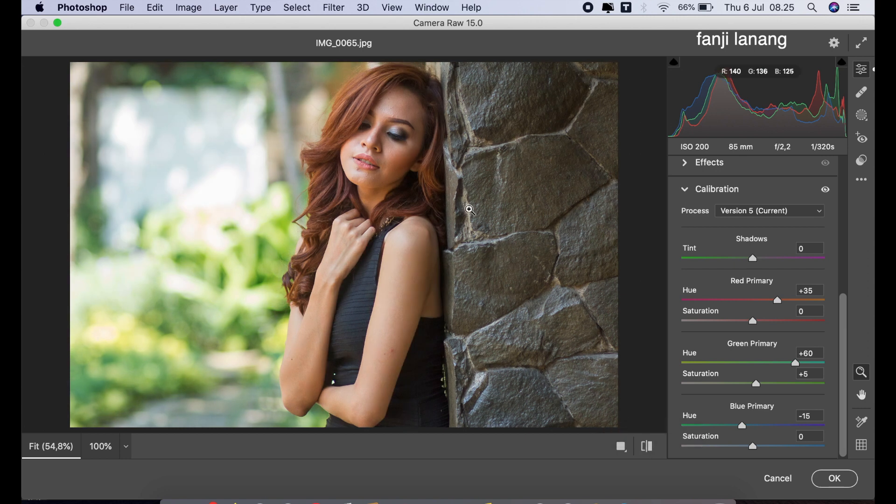
In the Color Mixer, set the luminance of Oranges to +20.
left_click(687, 192)
left_click(686, 306)
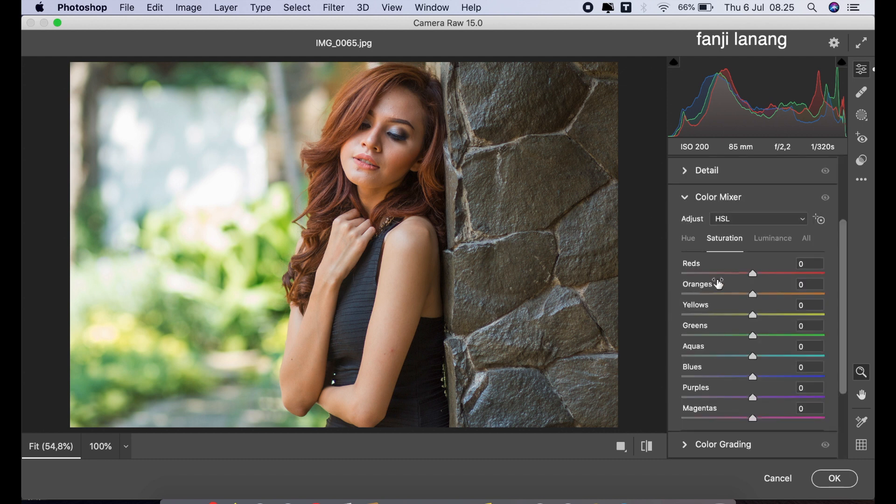
left_click(766, 238)
left_click_drag(766, 297, 768, 296)
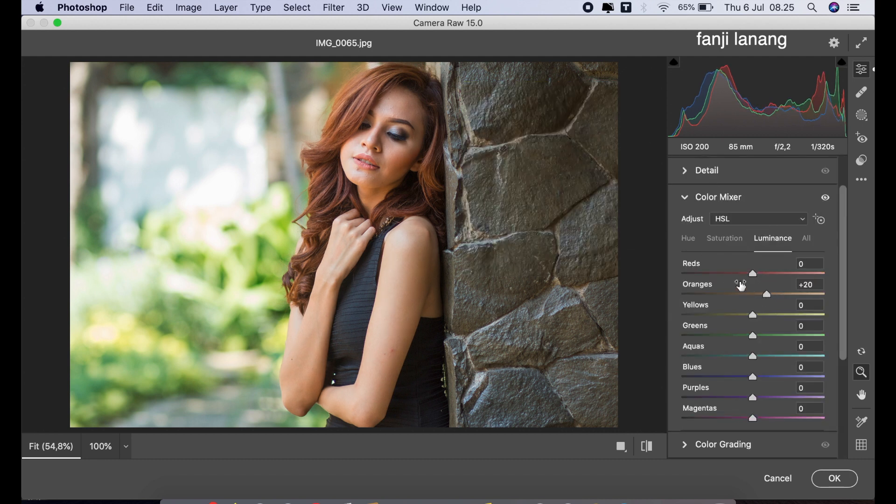
Apply the Camera Raw edits and compare the edited Background copy with the original layer.
left_click(686, 199)
left_click(841, 481)
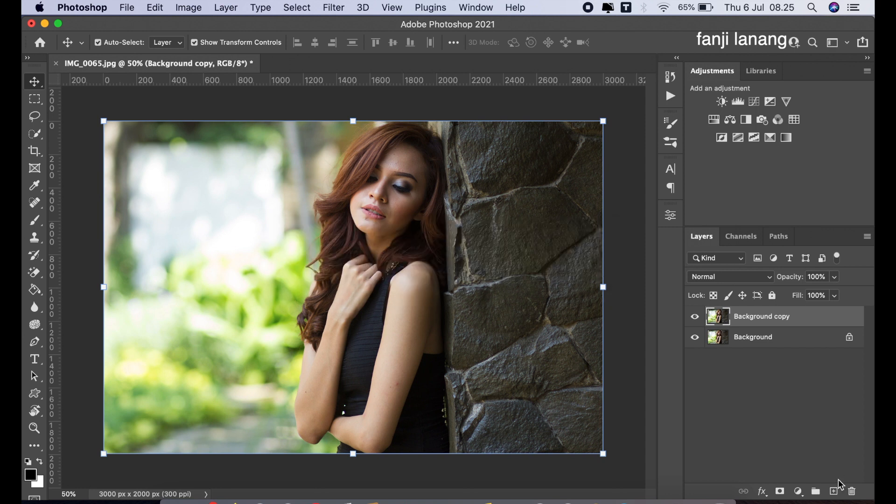
left_click(695, 317)
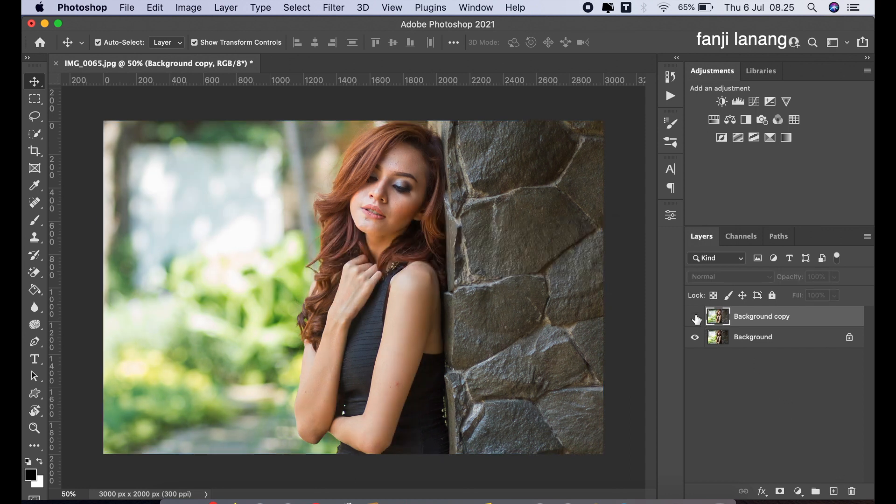
left_click(695, 317)
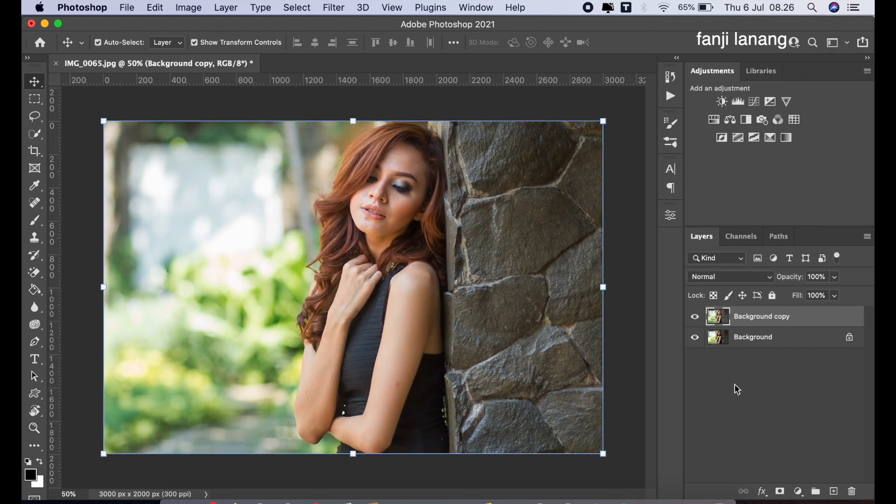
Add an empty layer above Background copy and set up the Gradient tool with a radial gradient.
left_click(834, 491)
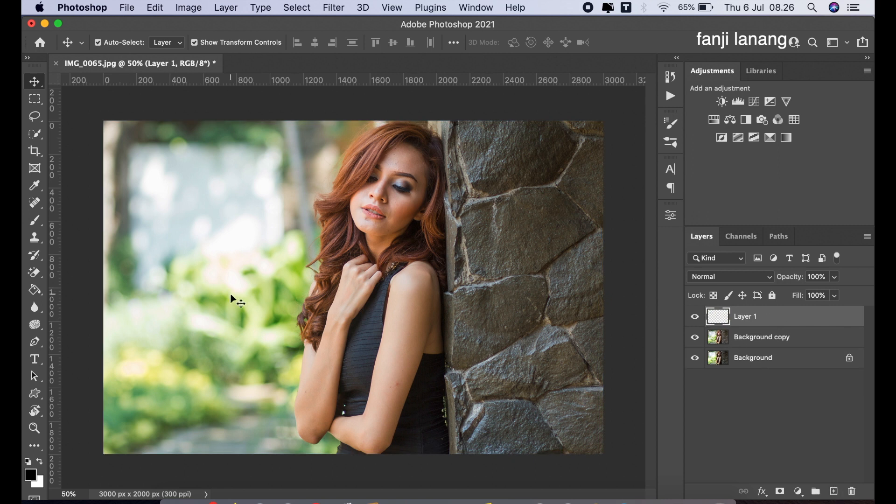
left_click(36, 290)
left_click(94, 288)
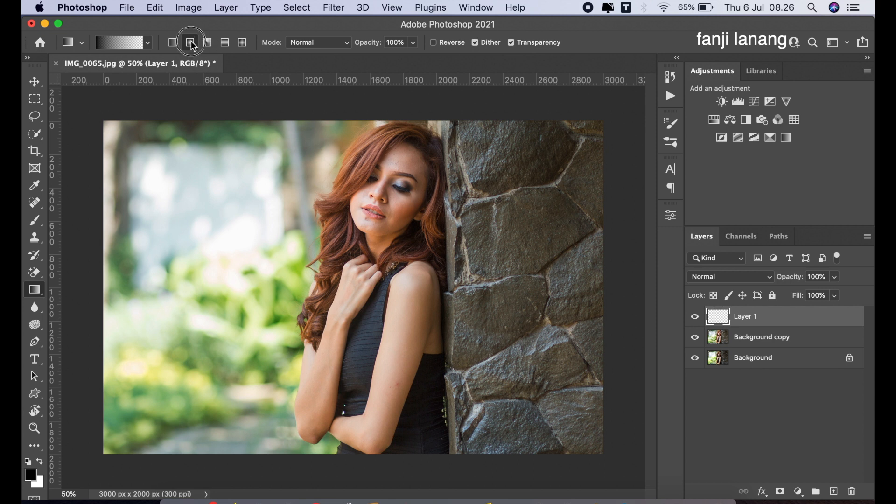
Set the foreground colour to orange ffae00.
left_click(39, 462)
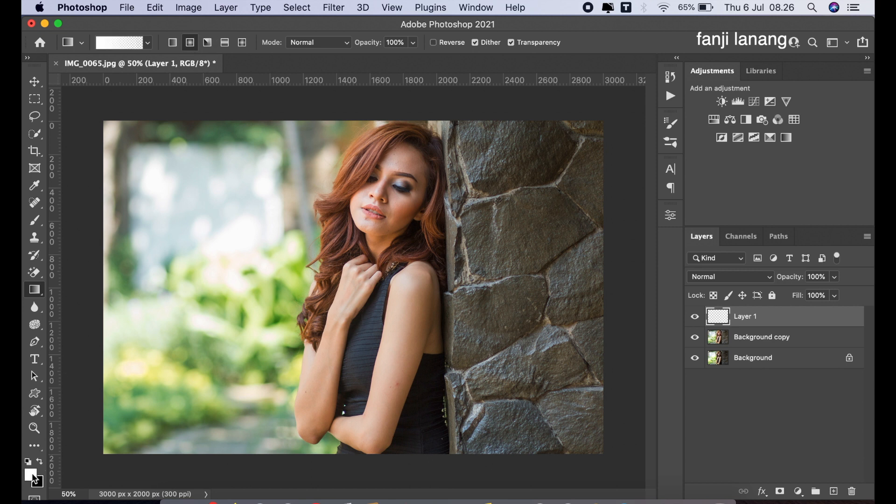
left_click(31, 475)
left_click_drag(540, 234, 654, 141)
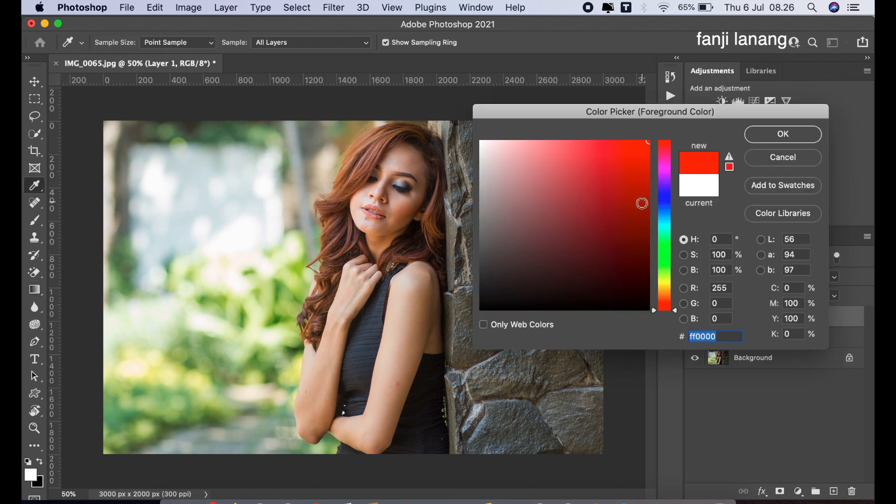
left_click_drag(660, 256, 656, 291)
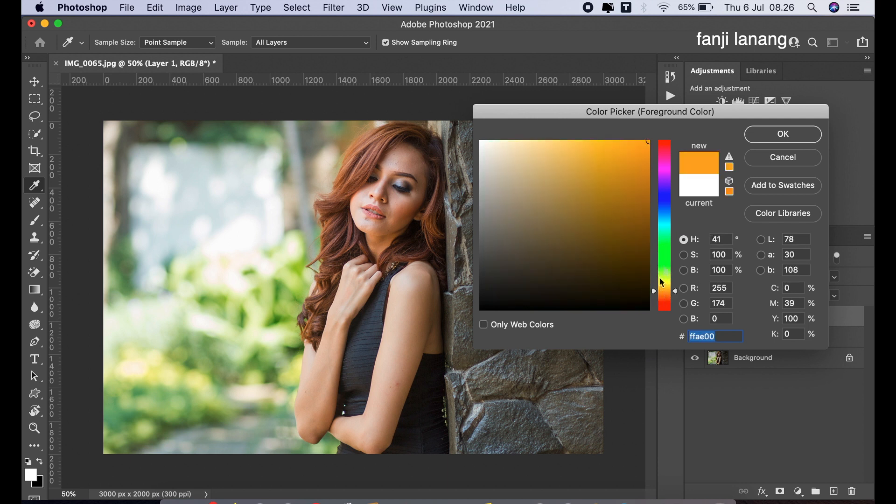
left_click(758, 130)
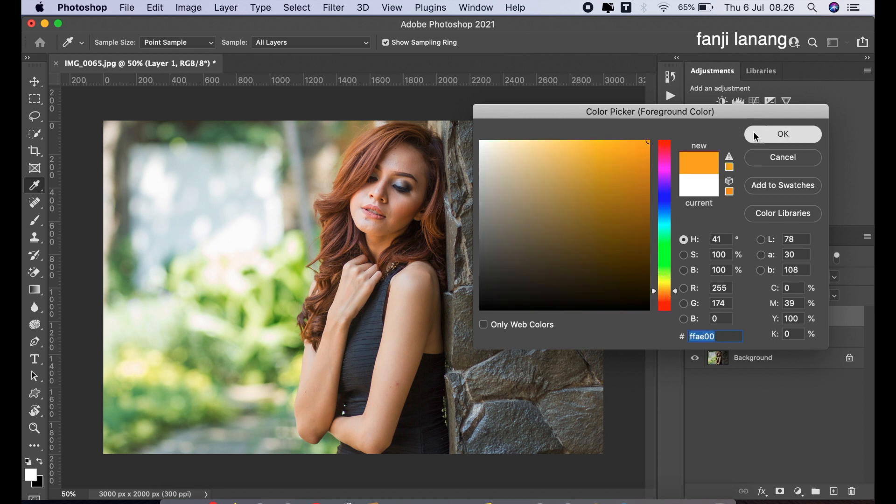
Draw an orange radial gradient from the photo's upper-left corner to the woman's torso and set Layer 1's blend mode to Screen.
key("g")
left_click_drag(120, 130, 375, 331)
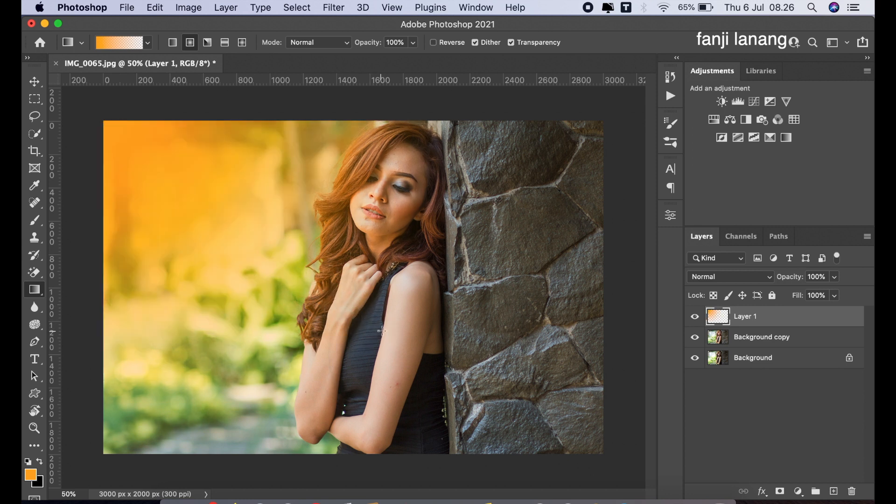
left_click(746, 280)
left_click(705, 367)
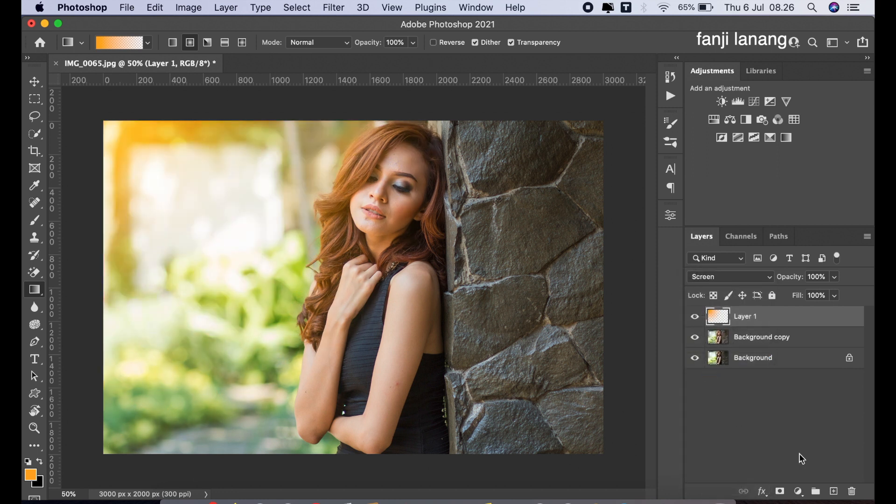
Add a layer mask to Layer 1 and choose a soft round 400 px brush with 0% hardness.
left_click(780, 491)
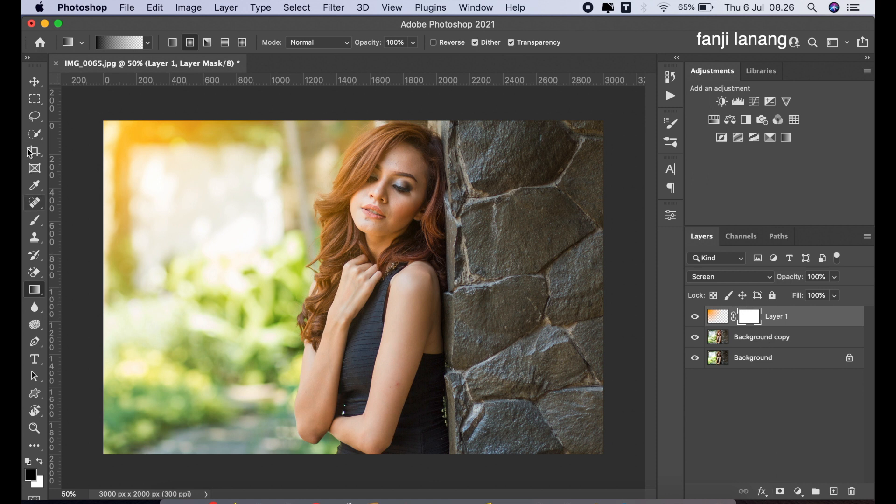
left_click(36, 221)
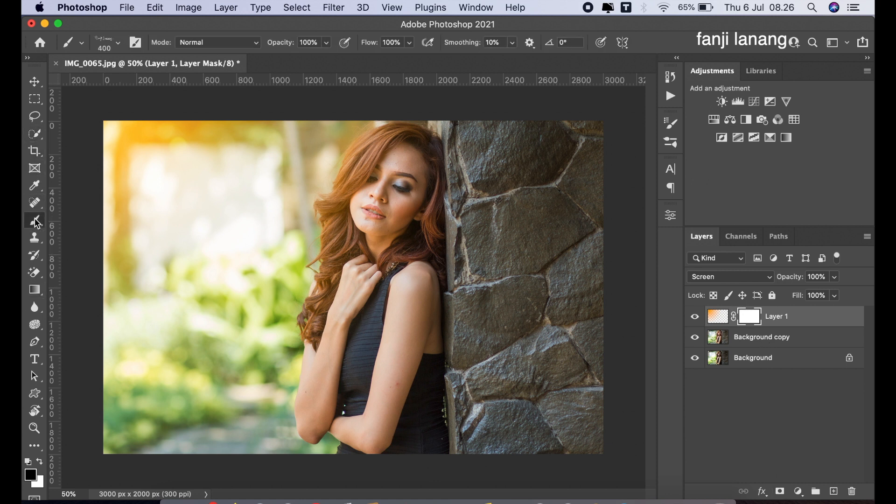
left_click(61, 218)
left_click(117, 46)
left_click(91, 163)
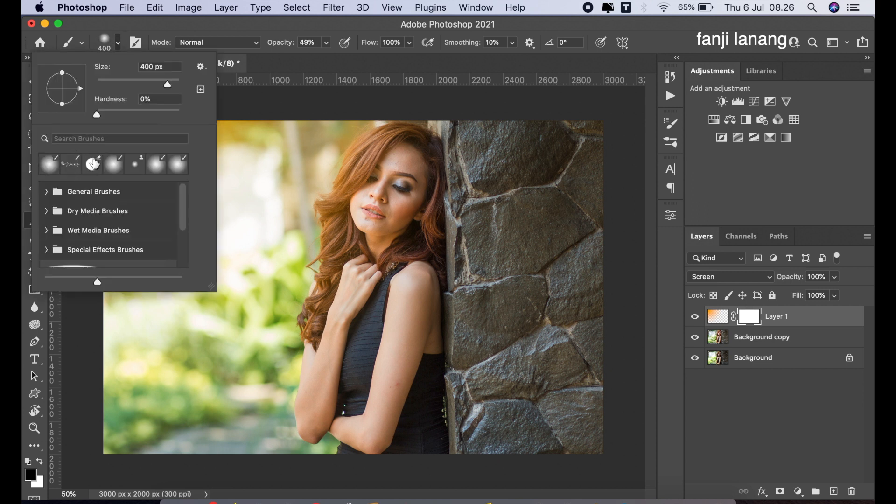
Paint black on Layer 1's mask over the woman's face and hair with a 600 px brush at 29% opacity.
left_click(327, 43)
left_click_drag(321, 46, 312, 47)
key("bracketright")
key("bracketright")
mouse_move(411, 170)
left_mouse_down()
mouse_move(370, 220)
mouse_move(380, 183)
mouse_move(370, 210)
mouse_move(332, 70)
left_mouse_up()
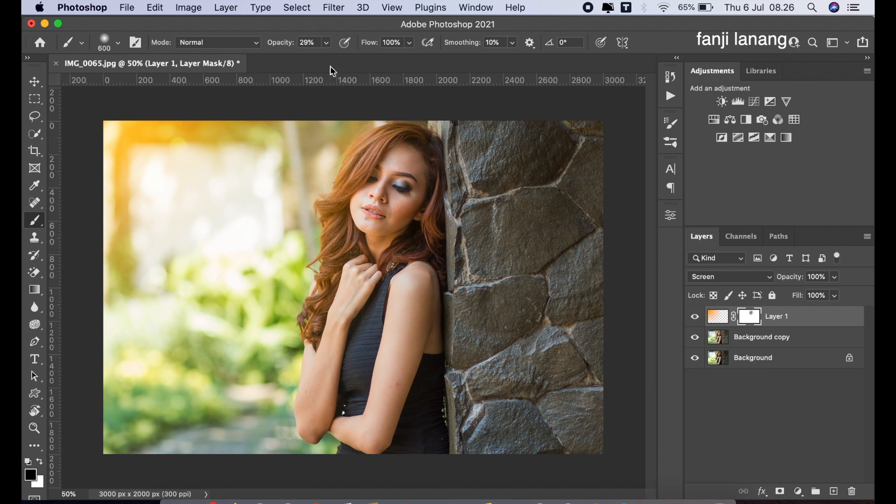
Paint black on Layer 1's mask from the woman's face down to her chest with the 600 px brush at 41% opacity.
left_click(325, 43)
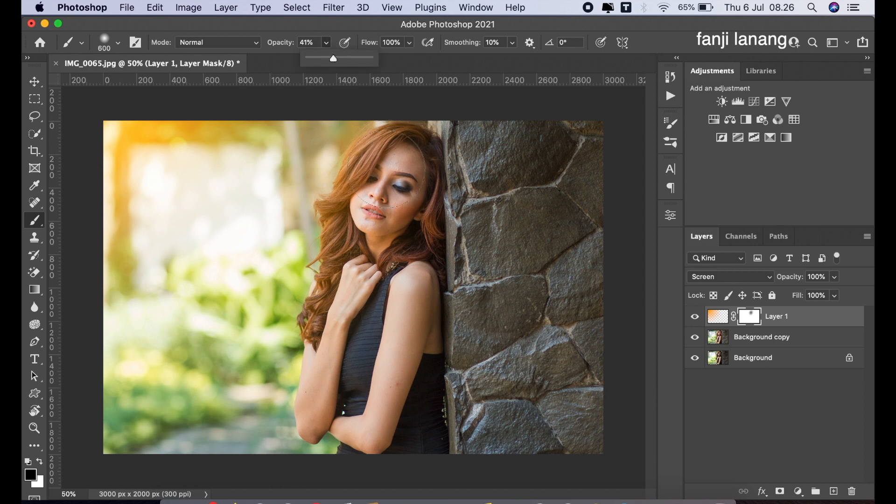
mouse_move(388, 173)
left_mouse_down()
mouse_move(386, 208)
mouse_move(392, 189)
mouse_move(376, 164)
mouse_move(380, 236)
mouse_move(385, 219)
mouse_move(373, 206)
mouse_move(392, 191)
mouse_move(373, 280)
mouse_move(395, 194)
mouse_move(370, 304)
left_mouse_up()
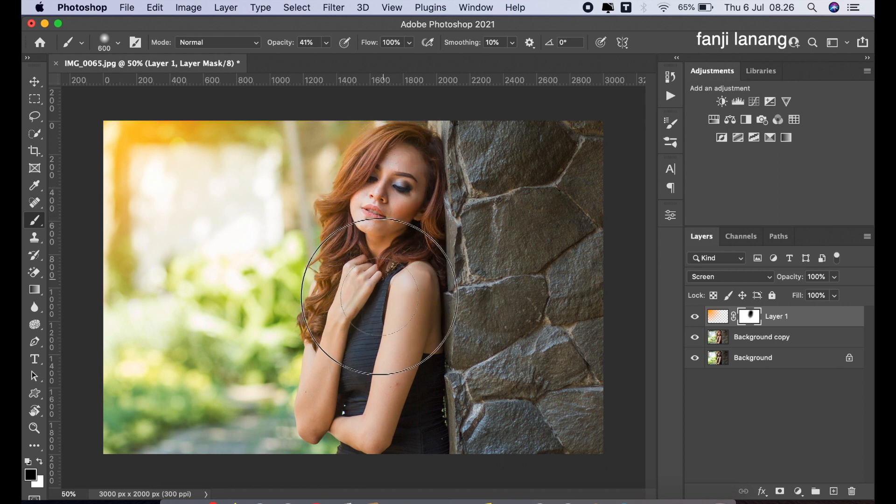
Add a Curves adjustment layer above Layer 1 and raise the midpoint of its RGB curve very slightly.
left_click(799, 491)
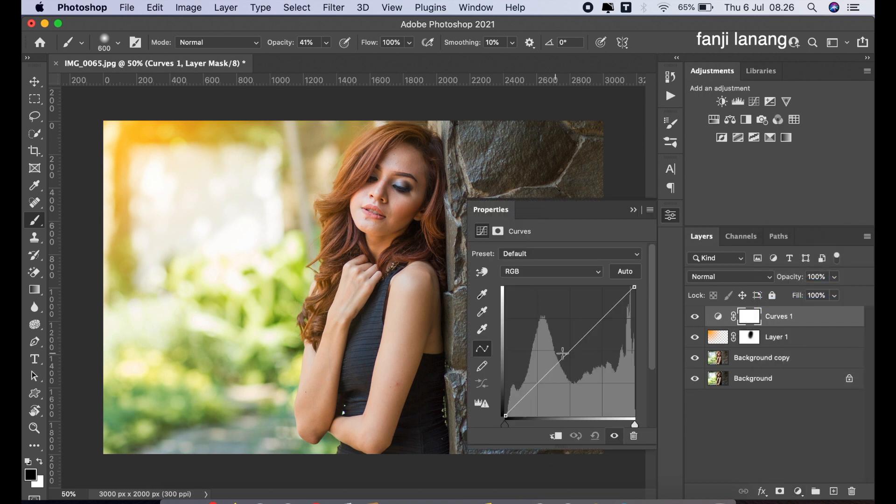
left_click(571, 348)
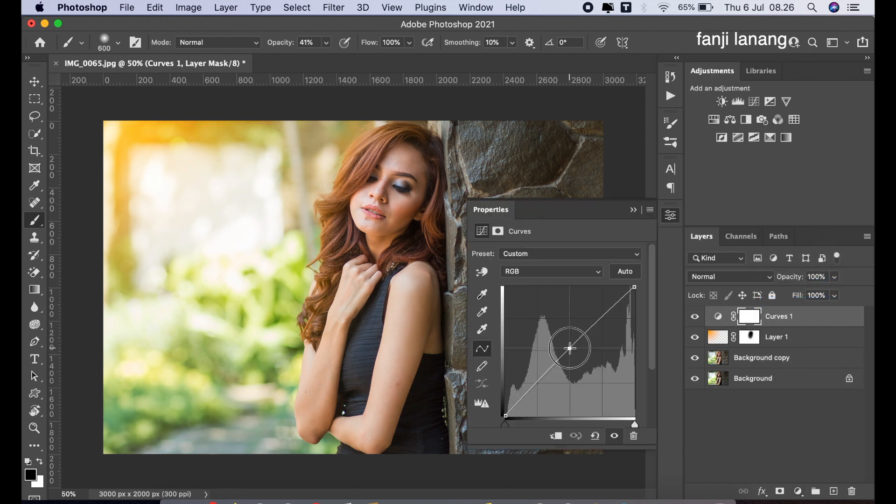
left_click(633, 210)
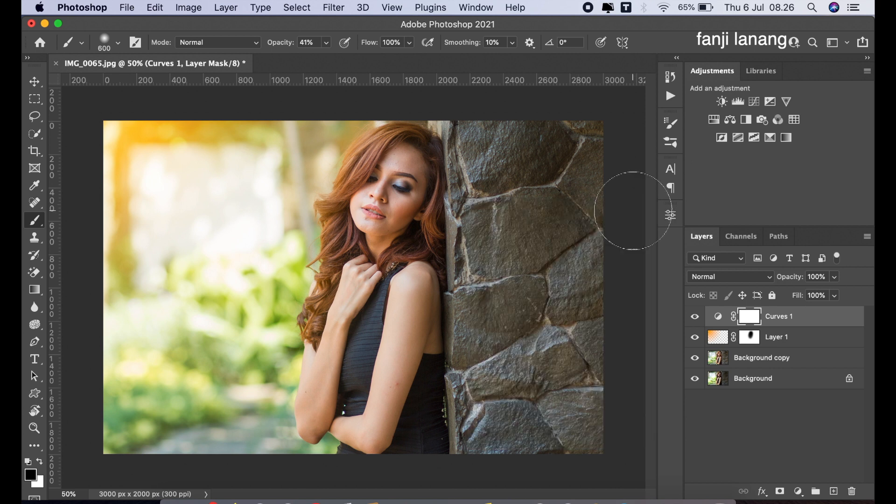
Compare the photo with and without the Curves 1 and Layer 1 effects, leaving both layers visible.
left_click(694, 319)
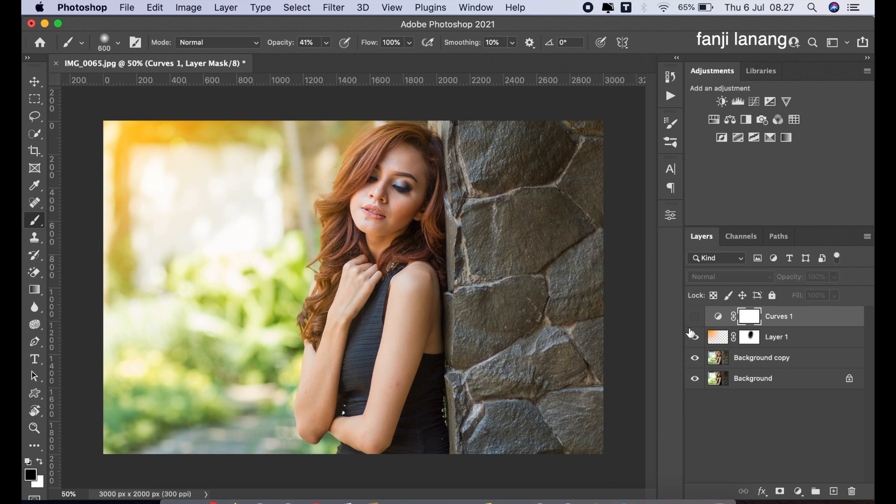
left_click(695, 338)
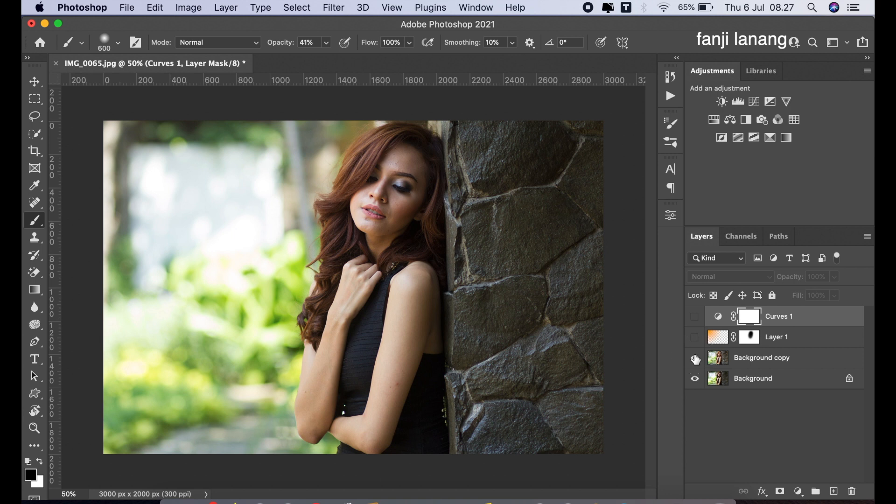
left_click(697, 337)
left_click(698, 336)
left_click(696, 319)
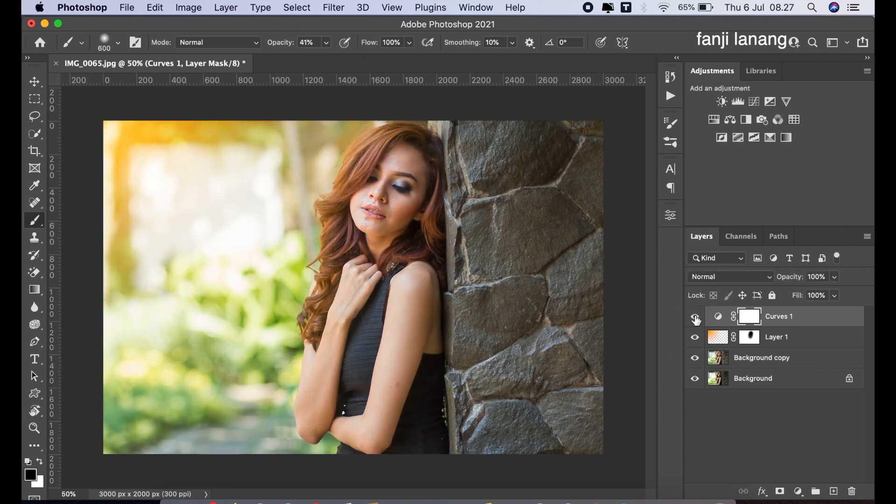
Create an empty layer above Curves 1 and choose the handwritten signature brush at 100% opacity.
left_click(834, 492)
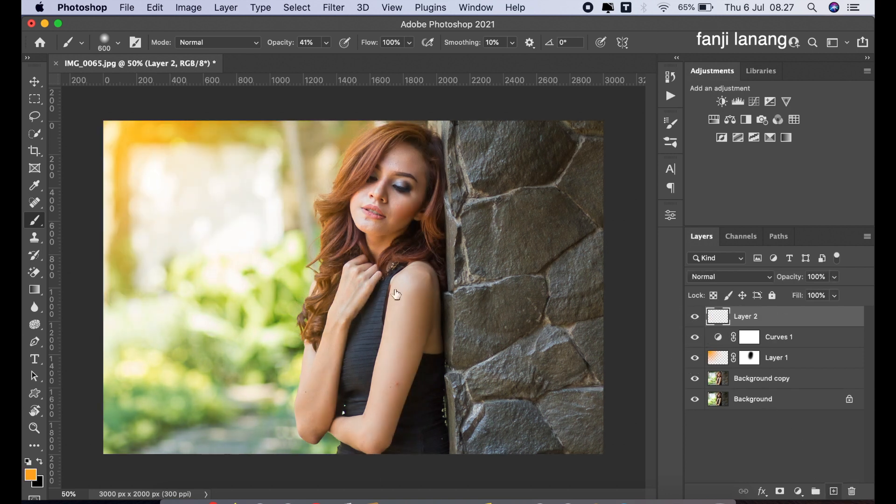
left_click(118, 45)
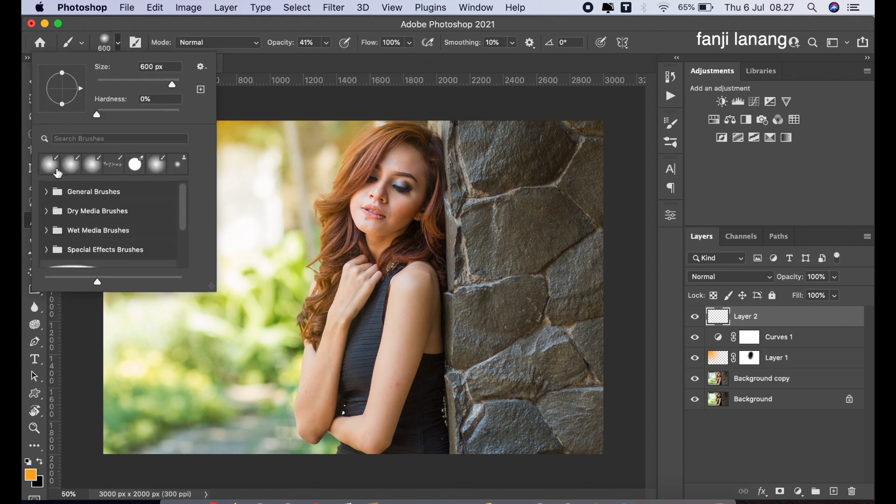
left_click(115, 169)
left_click(275, 70)
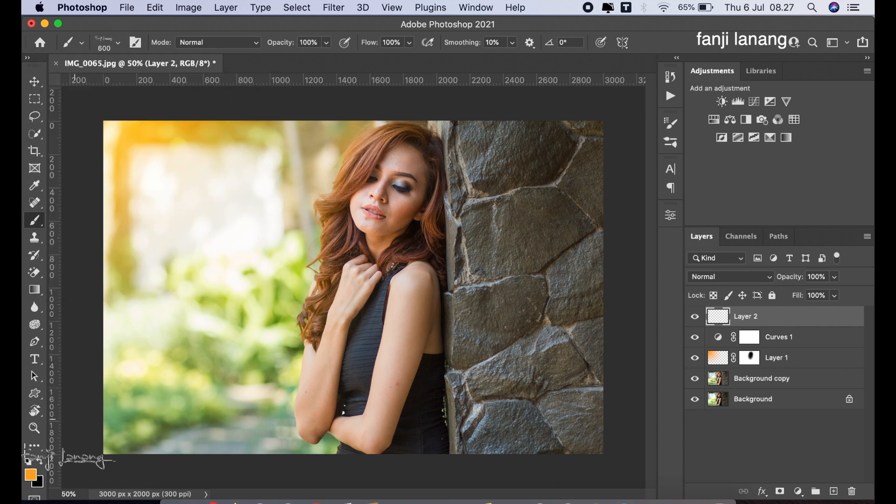
Set the foreground colour to white and stamp a reduced-size signature on the stone wall near the photo's lower-right corner.
left_click(28, 462)
left_click(39, 461)
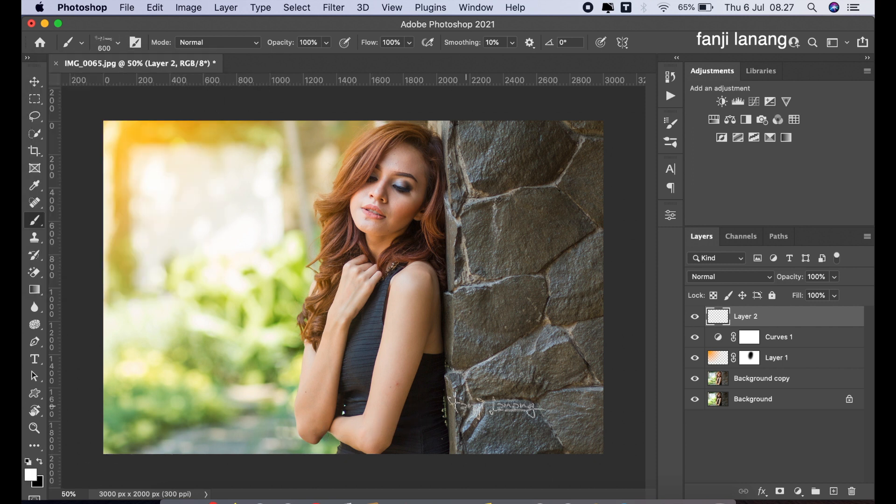
key("bracketleft")
key("bracketleft")
key("bracketleft")
key("bracketleft")
left_click(569, 441)
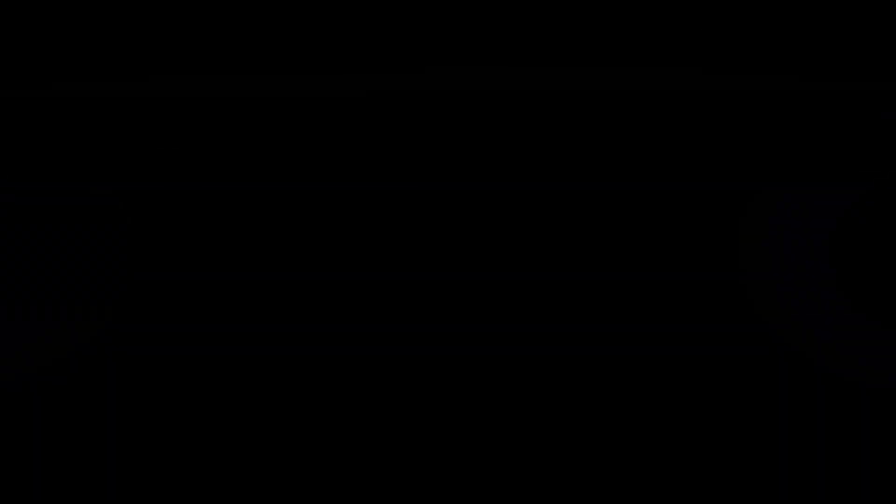